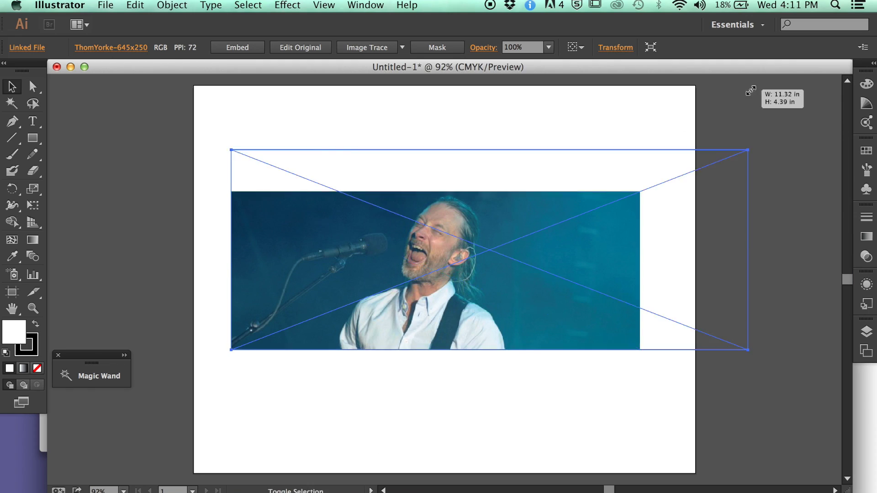
- Pencil-trace the open mouth, nostril, upper lip and jaw outlines over the photo
key("n")
left_click_drag(349, 358, 267, 361)
left_click_drag(319, 260, 301, 262)
left_click_drag(350, 318, 300, 238)
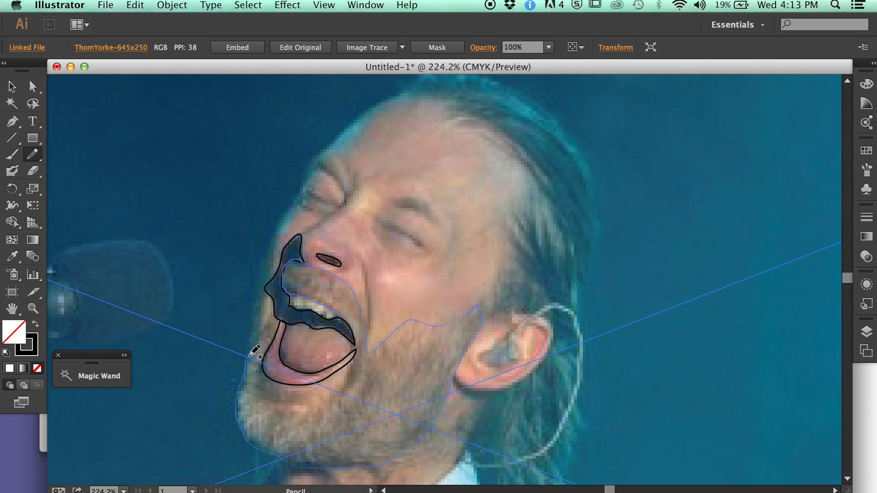
left_click_drag(352, 374, 352, 375)
scroll(349, 178, "up", 3)
- Trace the creases beside and above the nose, the under-eye line and the eyebrow
left_click_drag(239, 313, 334, 234)
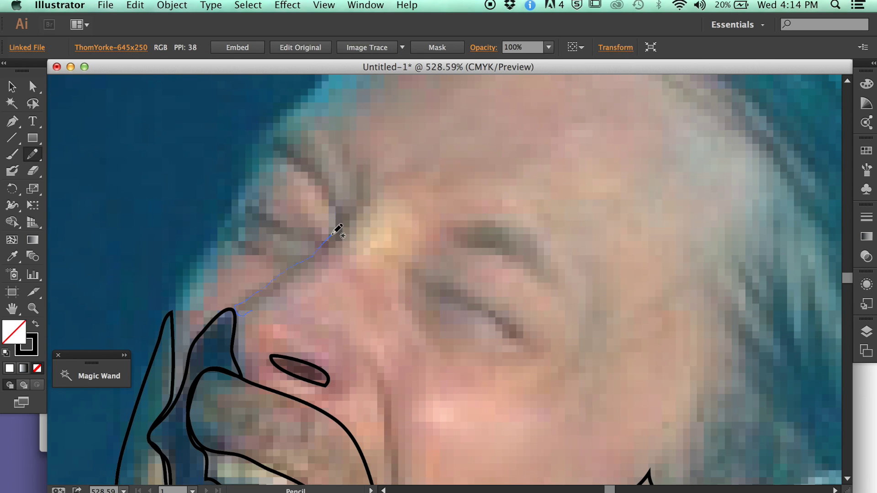
mouse_move(362, 194)
left_mouse_down()
mouse_move(288, 256)
mouse_move(255, 211)
mouse_move(323, 231)
left_mouse_up()
mouse_move(432, 295)
left_mouse_down()
mouse_move(518, 335)
mouse_move(404, 264)
left_mouse_up()
left_click_drag(557, 296, 465, 221)
left_click_drag(337, 231, 278, 143)
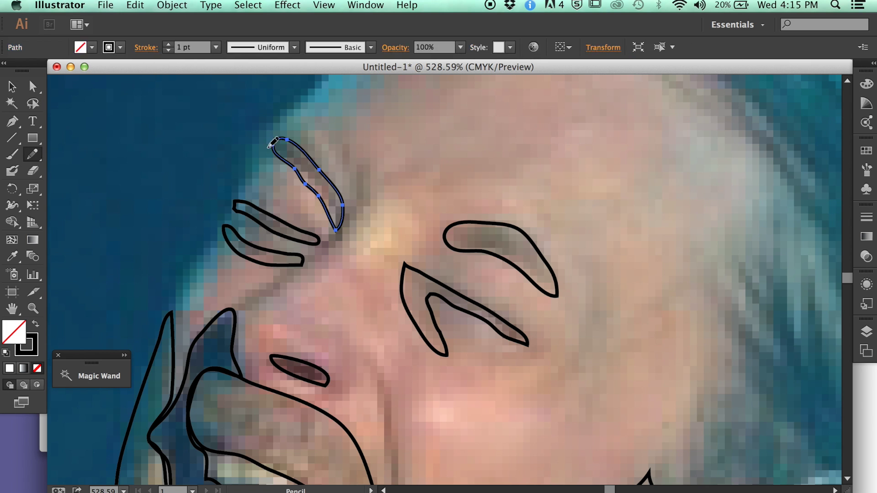
scroll(391, 195, "up", 2)
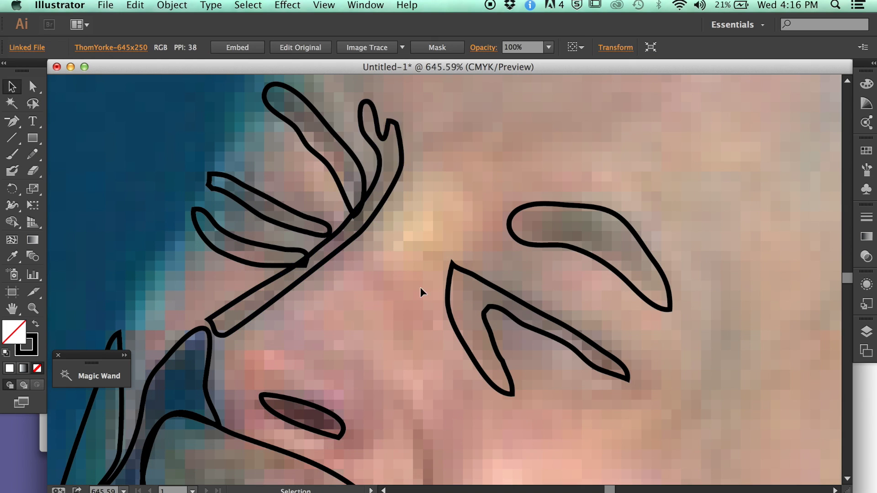
scroll(421, 294, "down", 3)
scroll(362, 219, "down", 3)
scroll(465, 298, "down", 2)
left_click(411, 255)
- Bring the forehead into view and pencil-trace the outline of the top hair
key("a")
scroll(565, 264, "up", 2)
scroll(565, 265, "down", 1)
left_click_drag(565, 264, 402, 314)
key("n")
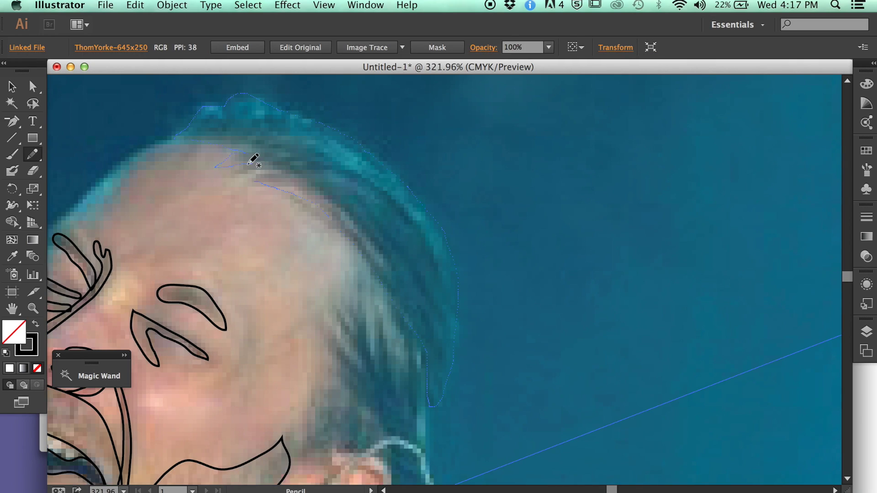
left_click_drag(248, 163, 249, 164)
scroll(566, 216, "down", 4)
scroll(251, 289, "up", 5)
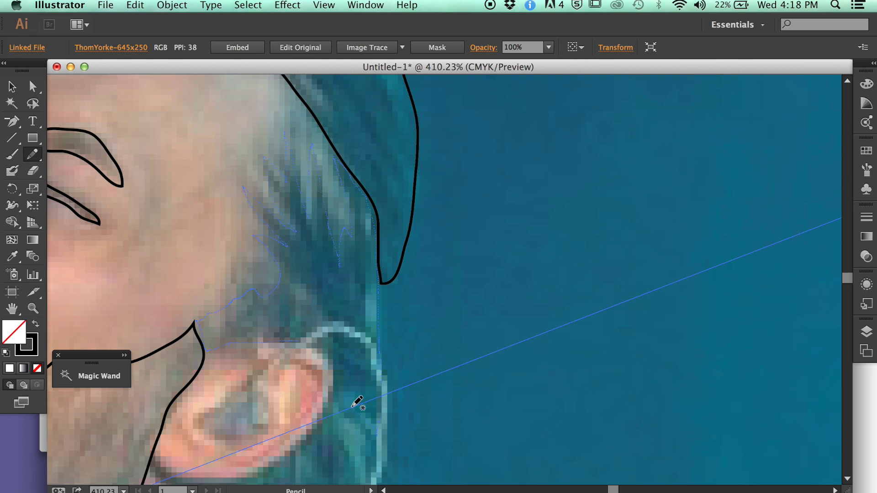
- Trace the hair around the ear, the long back hair, the collar and the neck
left_click_drag(356, 404, 361, 402)
key("v")
scroll(470, 283, "down", 2)
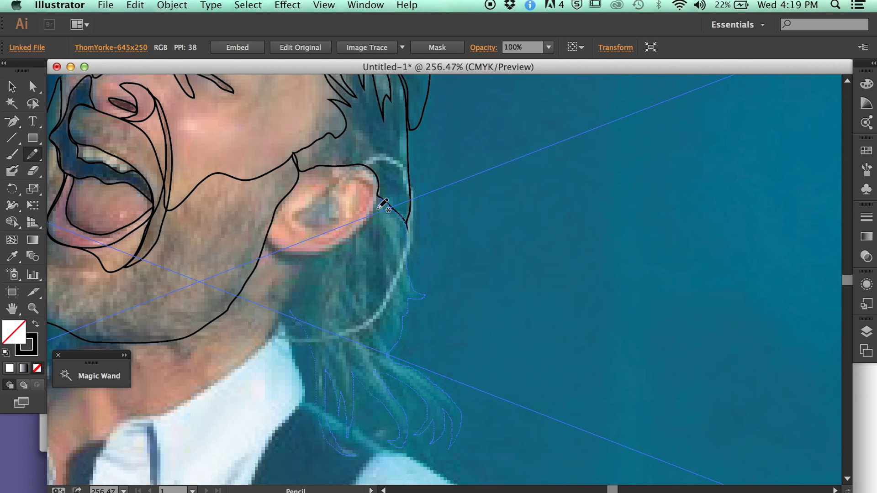
left_click_drag(383, 204, 386, 208)
scroll(318, 312, "down", 5)
key("p")
left_click(471, 284, "ctrl")
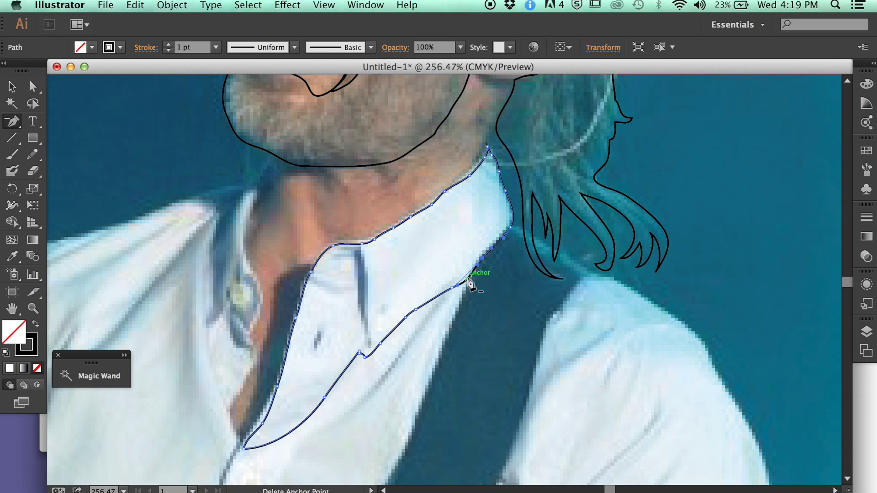
key("n")
left_click_drag(237, 427, 260, 264)
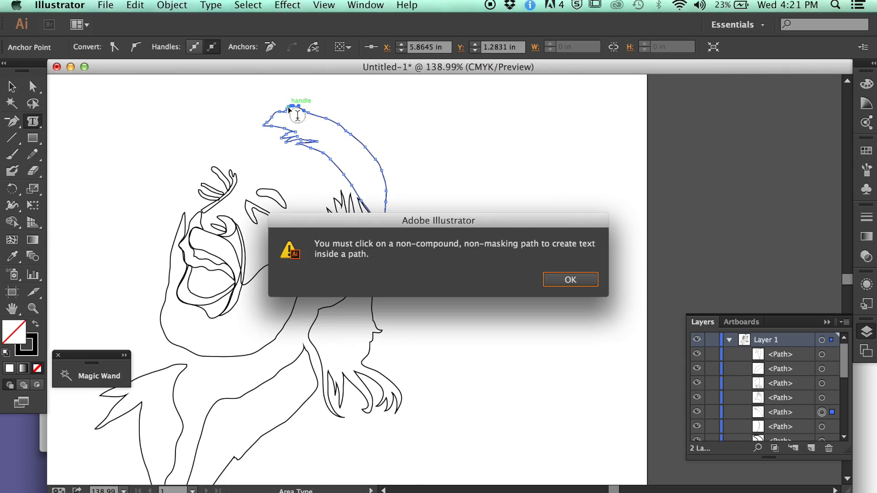
- Fill the top hair outline with area text at a 0.5 pt font size
key("t")
left_click(294, 107)
key("super+v")
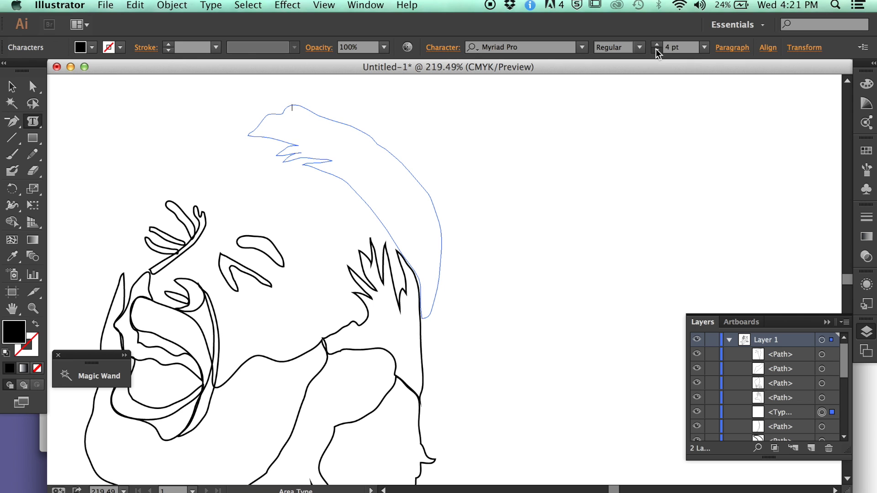
left_click(656, 48)
left_click(655, 50)
key("Escape")
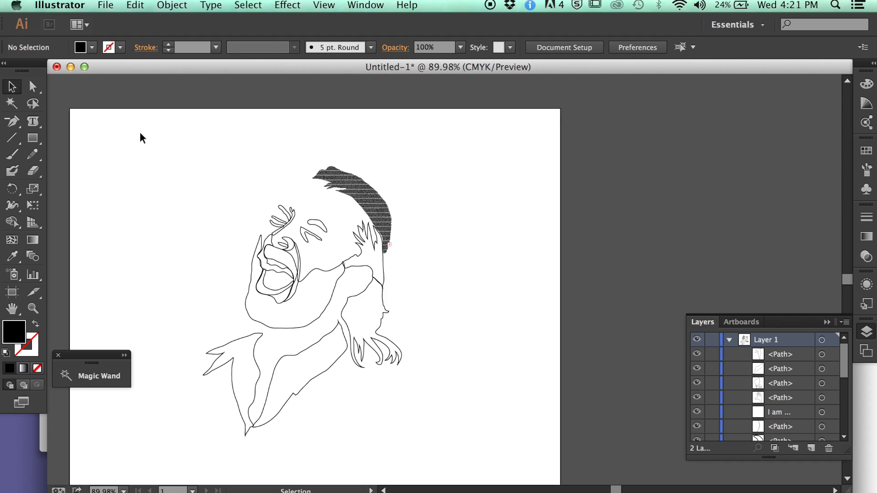
- Save the document as 'THOM TYPE PORTRAIT'
left_click(106, 5)
left_click(141, 121)
type("THOM TY")
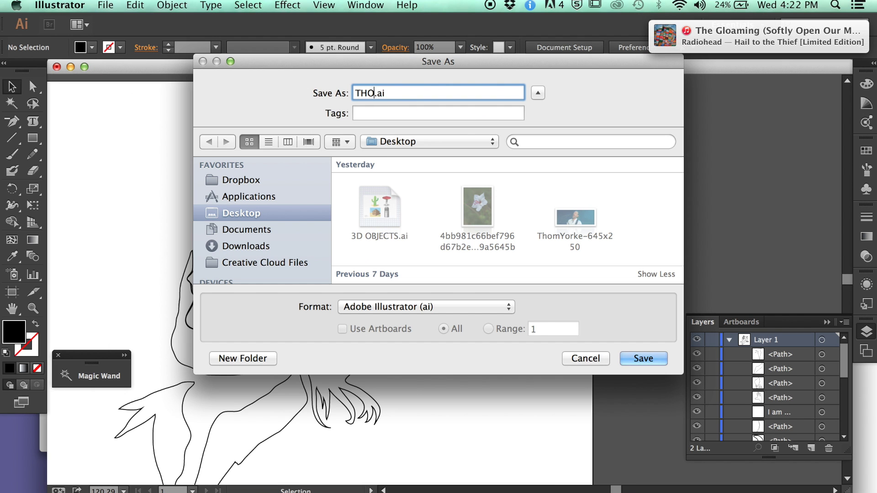
type("PE PORTRAIT")
key("Return")
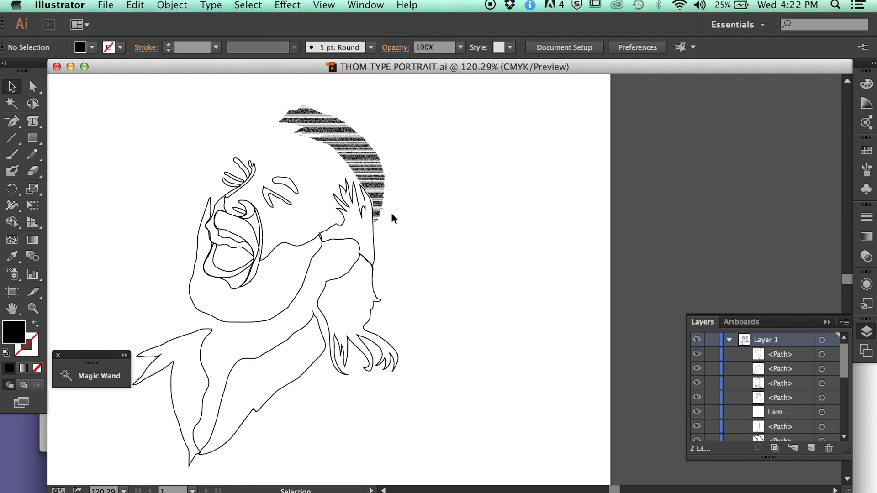
- Fill the spiky side hair outline with area text
left_click(311, 177)
key("a")
left_click(323, 144)
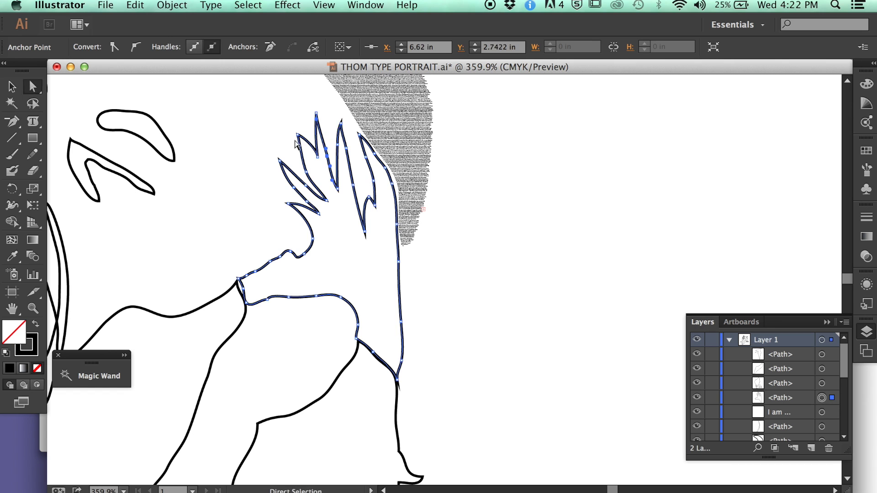
left_click(333, 133)
left_click(327, 133)
key("ctrl+v")
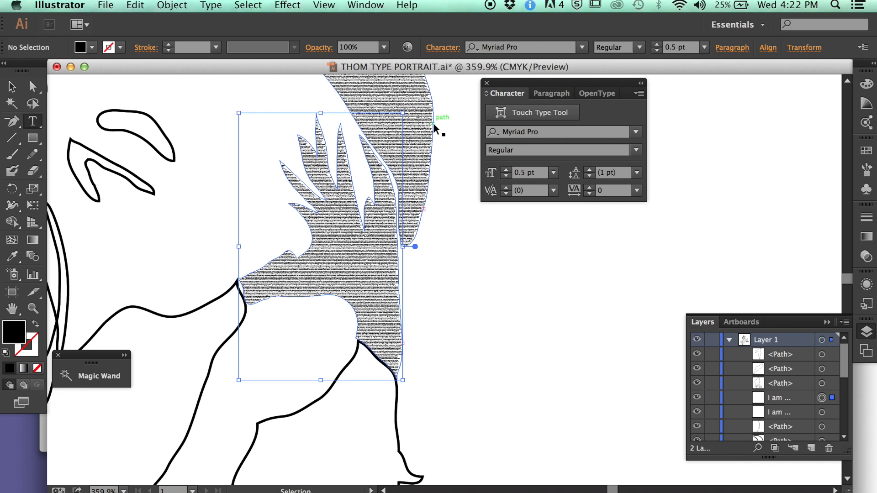
key("Escape")
scroll(512, 301, "down", 3)
scroll(451, 312, "up", 2)
- Fill the long back hair outline with text and set its size
left_click(451, 312)
key("t")
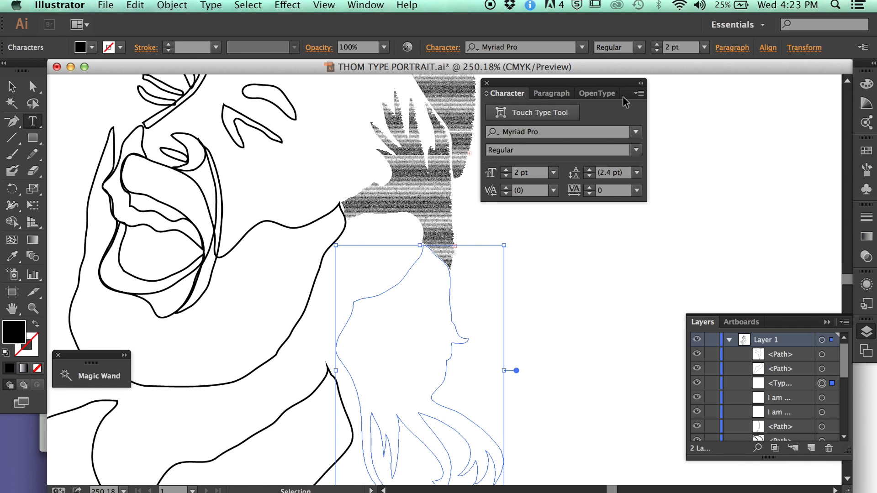
left_click(423, 310)
key("ctrl+v")
key("Escape")
scroll(503, 319, "down", 3)
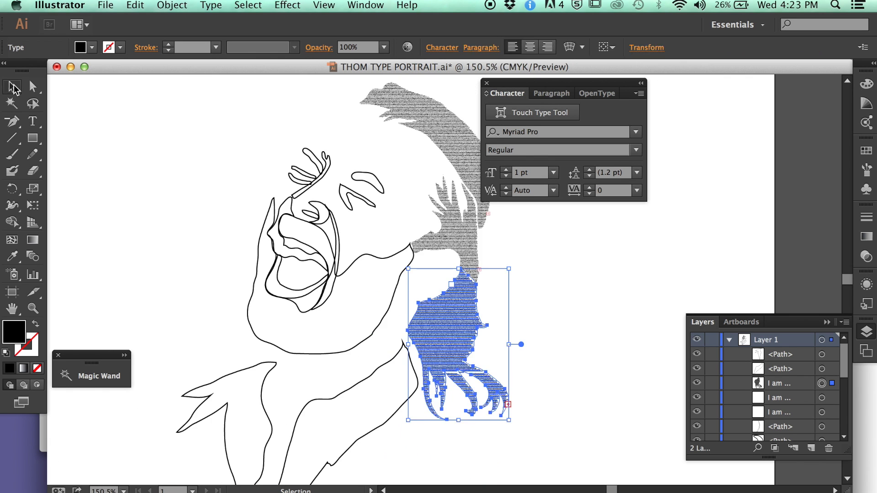
scroll(450, 278, "down", 2)
- Fill the lower neck outline with 1 pt text and begin filling the eyebrow
key("t")
left_click(370, 292)
key("ctrl+v")
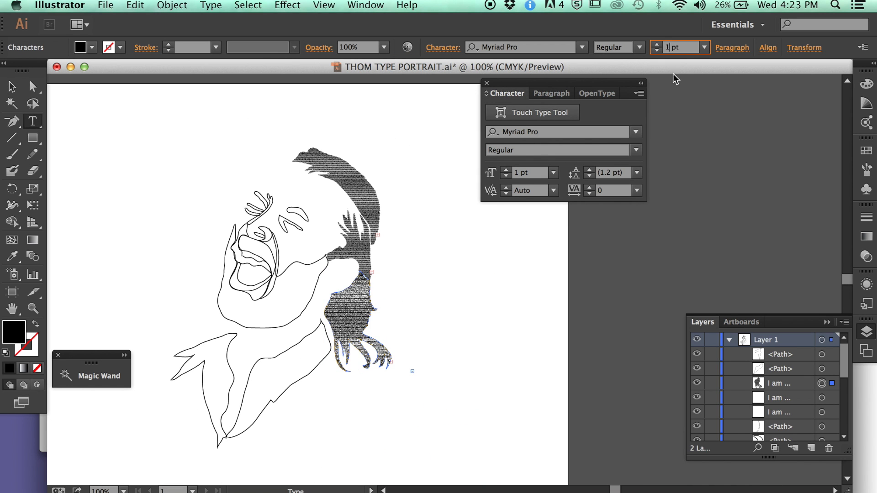
key("Escape")
scroll(111, 163, "up", 5)
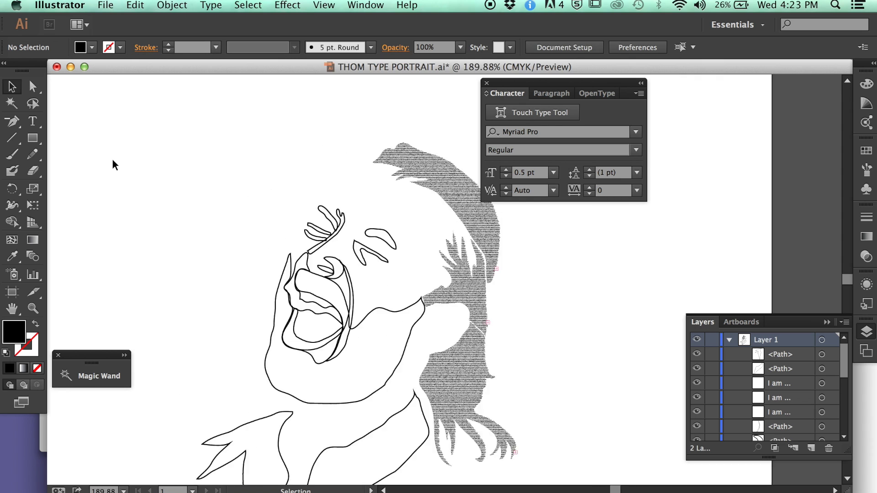
left_click(379, 249)
left_click(658, 45)
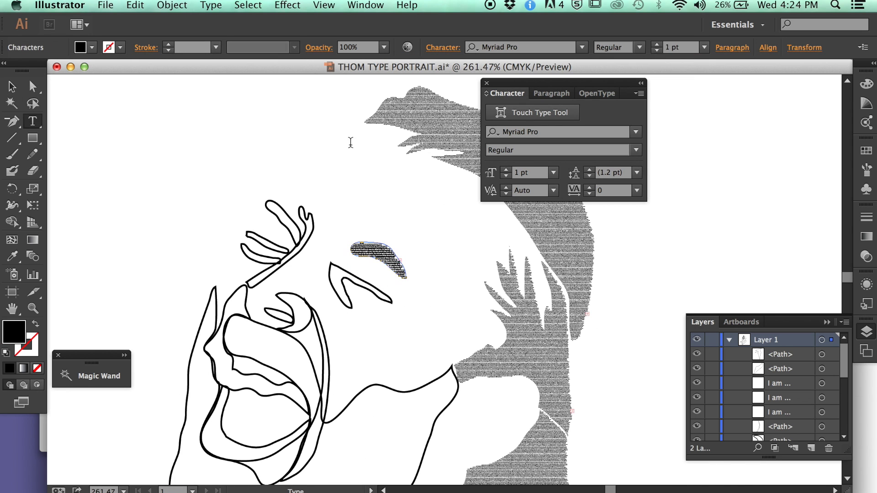
- Reshape the top of the eye crease outline and fill it with text
key("v")
left_click(332, 281)
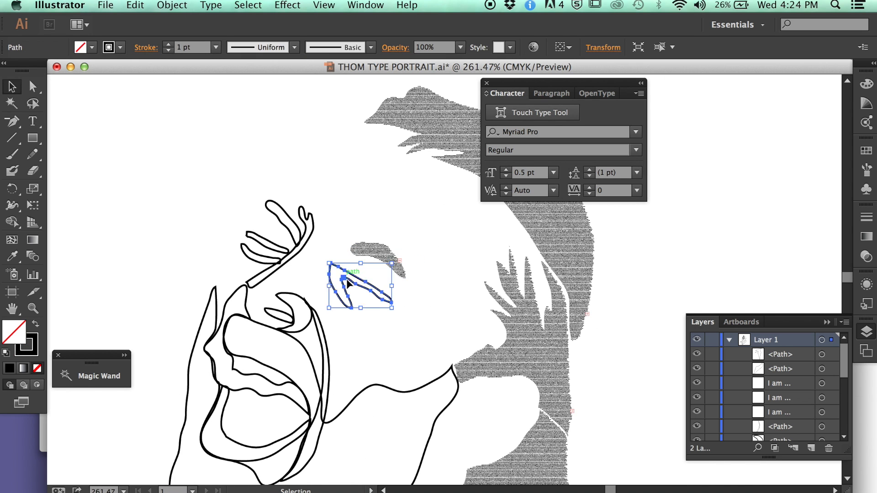
scroll(342, 286, "up", 2)
key("p")
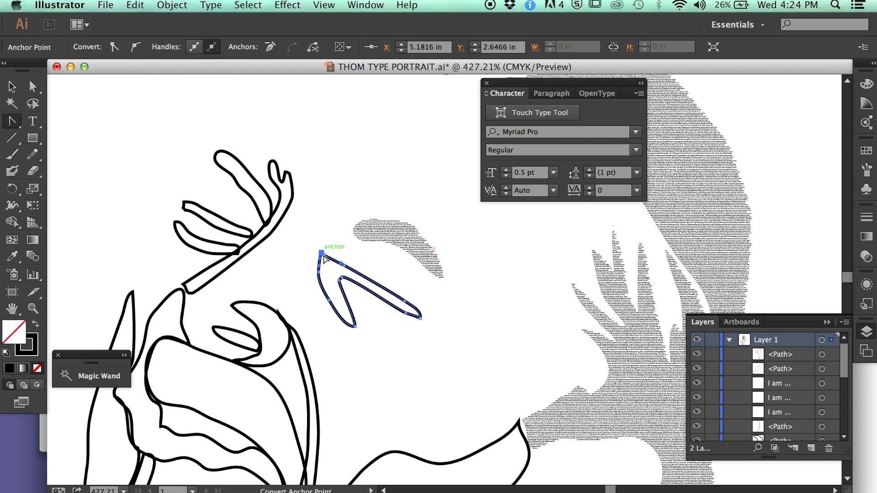
left_click_drag(323, 258, 347, 269)
left_click(424, 320)
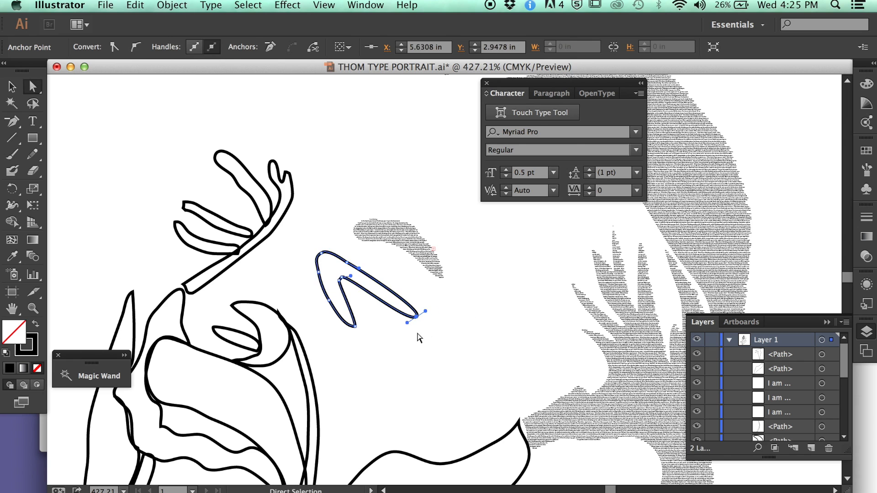
left_click(368, 271)
scroll(466, 205, "down", 3)
left_click(32, 121)
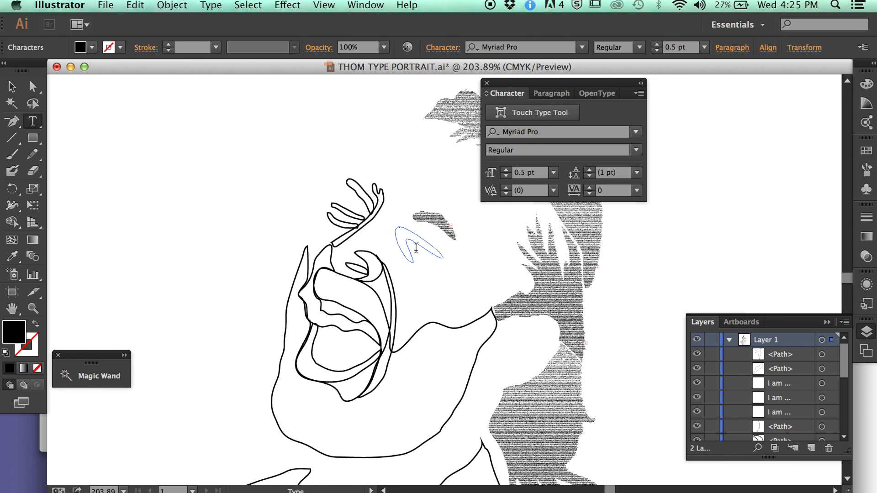
left_click(409, 242)
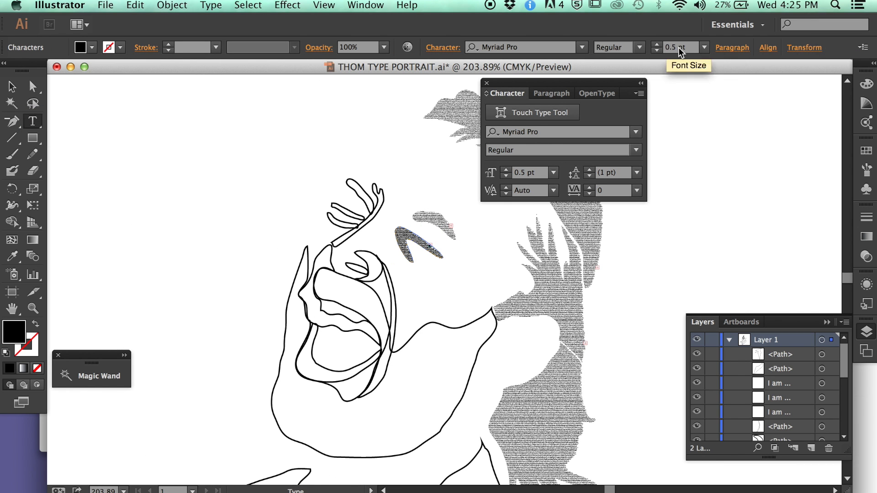
- Fill the small eyelash and the long eyelash stem outlines with lyric text
left_click(12, 121)
scroll(359, 224, "up", 3)
scroll(347, 214, "up", 2)
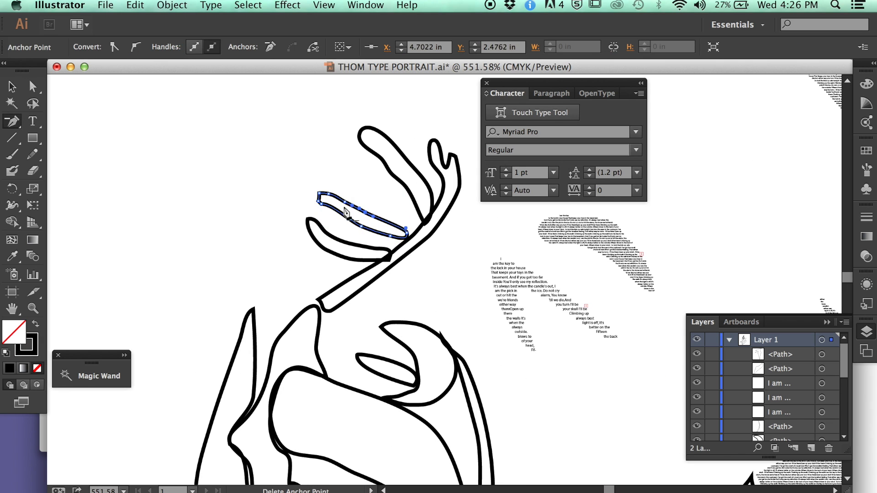
key("t")
left_click(343, 203)
key("v")
left_click(426, 242)
key("t")
left_click(436, 149)
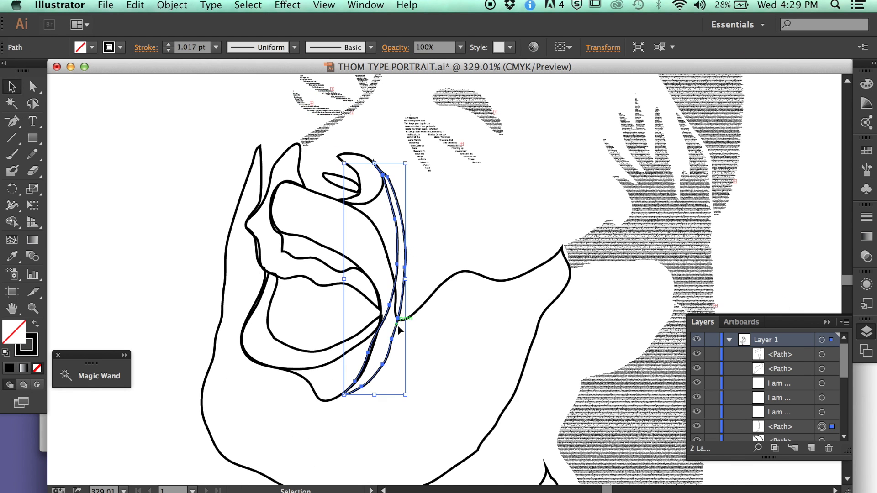
left_click(369, 354)
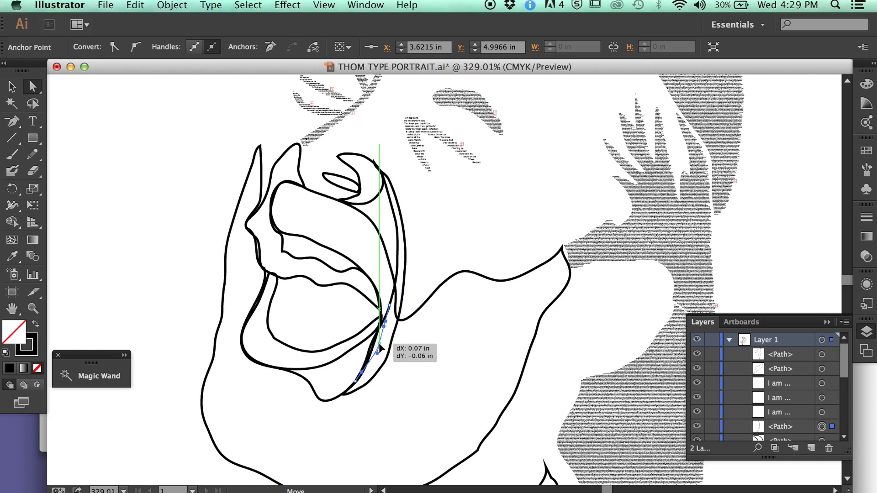
- Fill the small mouth crescent with 1 pt lyric text and tweak its edge
key("t")
left_click(396, 197)
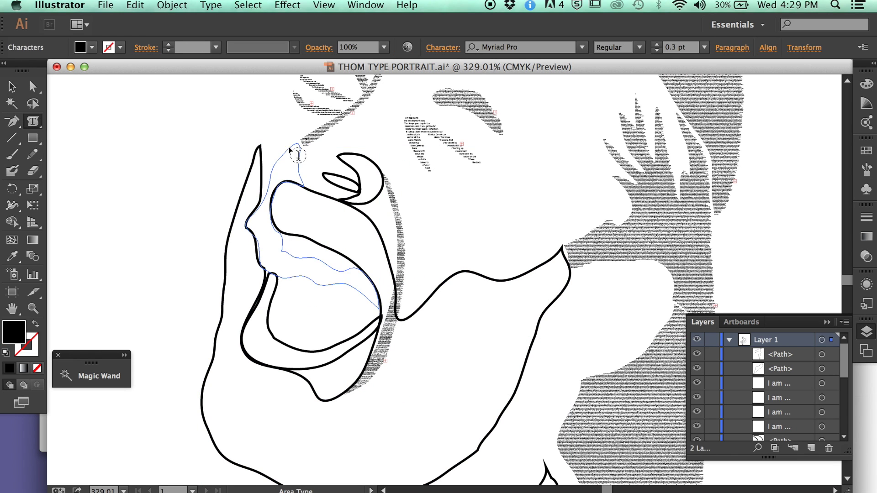
left_click(347, 185)
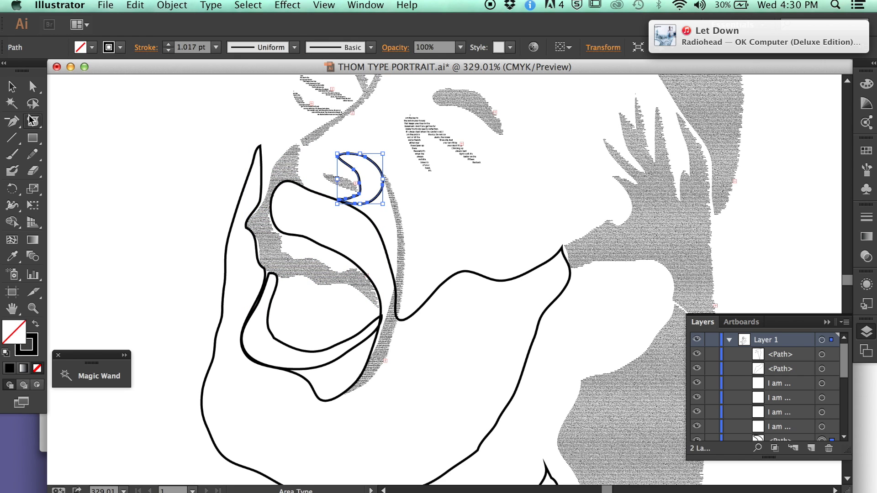
left_click(656, 44)
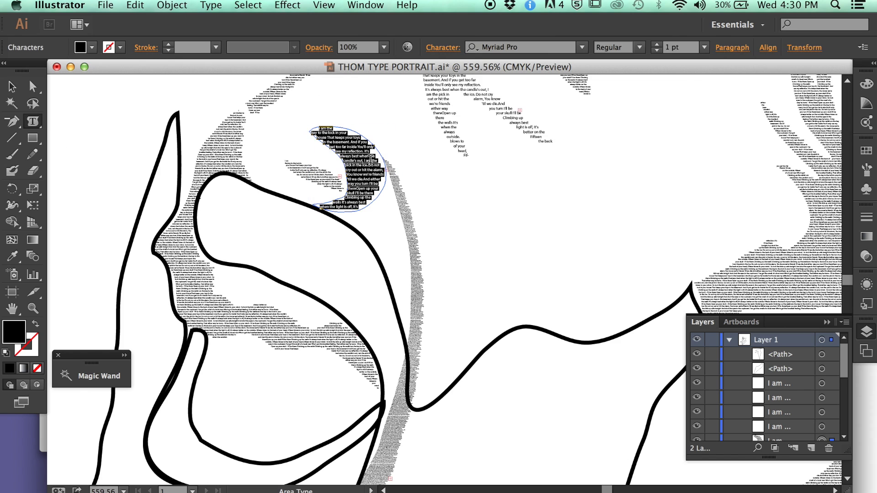
key("Escape")
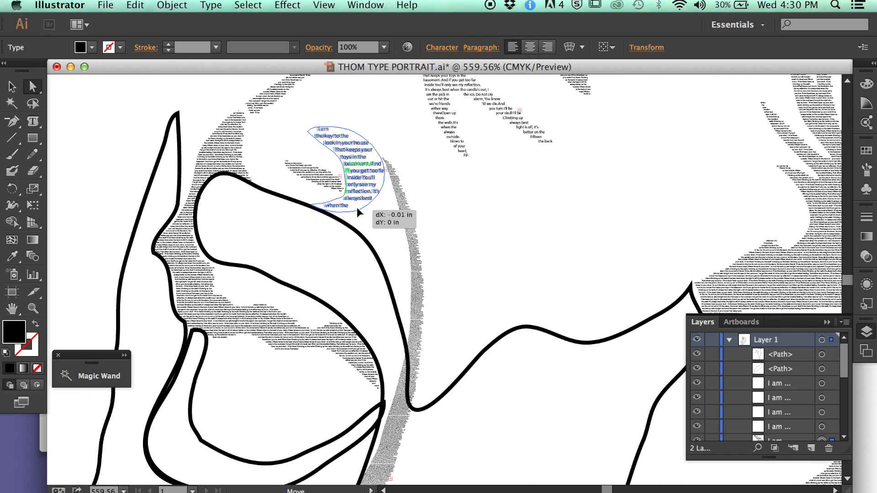
key("a")
left_click_drag(387, 181, 390, 178)
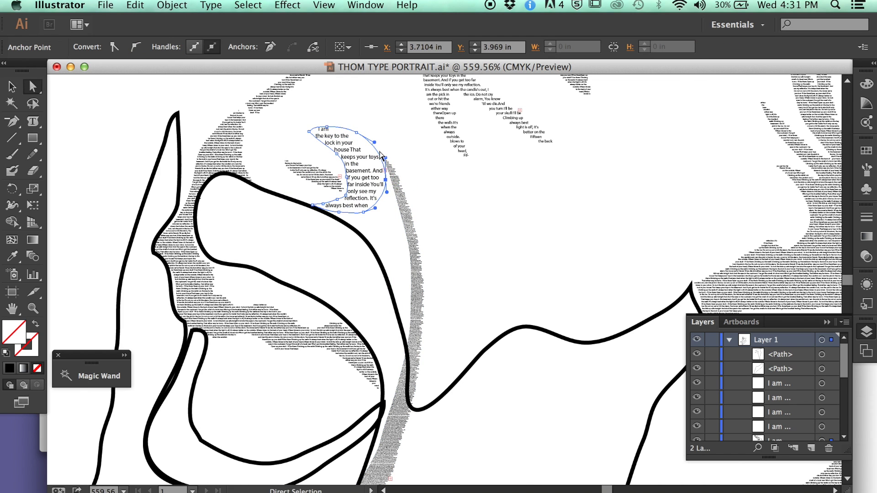
- Fill the face and beard outline with 3 pt lyric text, then zoom into the face
key("v")
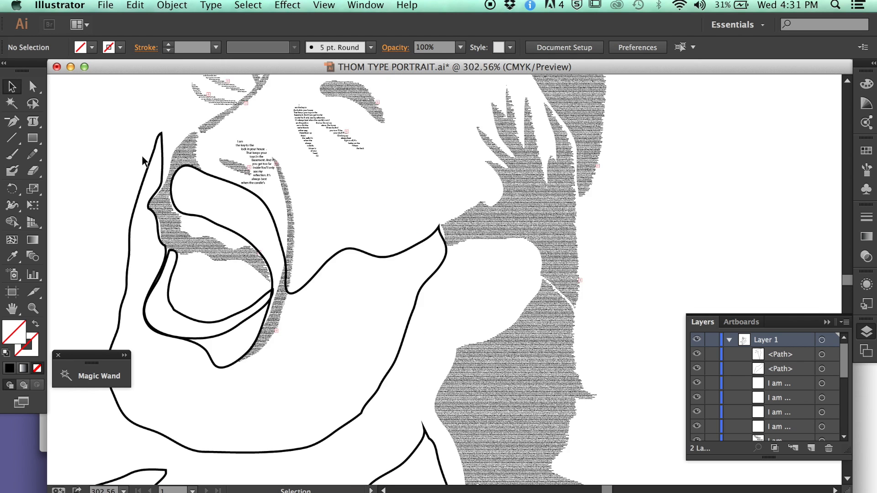
left_click(124, 490)
left_click(152, 306)
key("t")
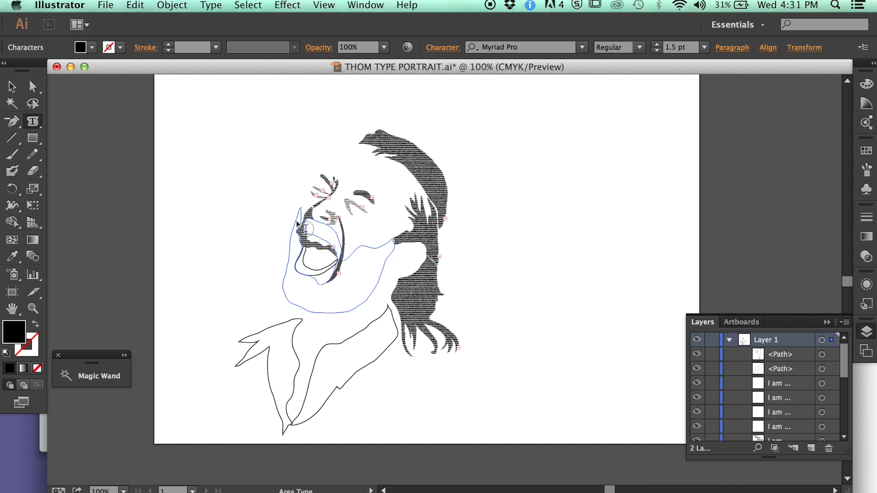
left_click(379, 255)
key("ctrl+v")
left_click(656, 50)
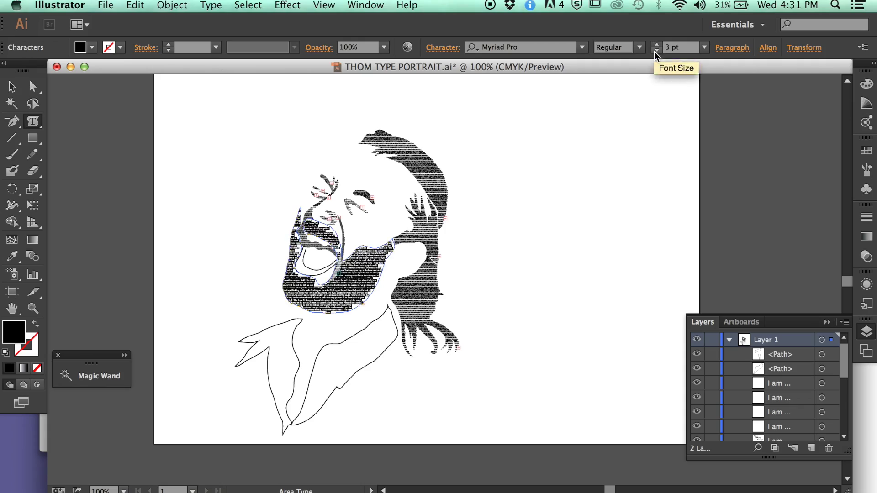
left_click(374, 219, "ctrl")
left_click_drag(375, 215, 585, 130)
key("ctrl+1")
- Zoom in on the mouth and nudge a mouth outline anchor into place
left_click_drag(150, 309, 289, 291)
left_click_drag(411, 201, 721, 361)
key("a")
left_click_drag(435, 237, 437, 241)
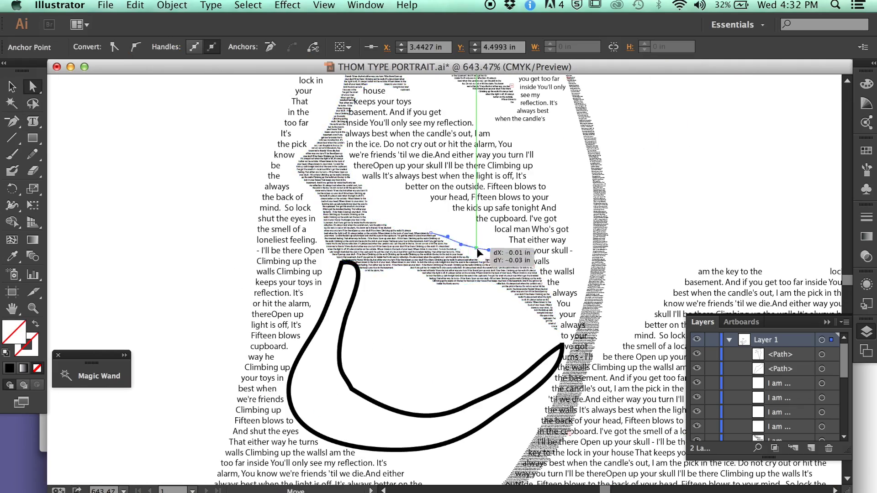
scroll(437, 256, "down", 2)
scroll(438, 365, "down", 3)
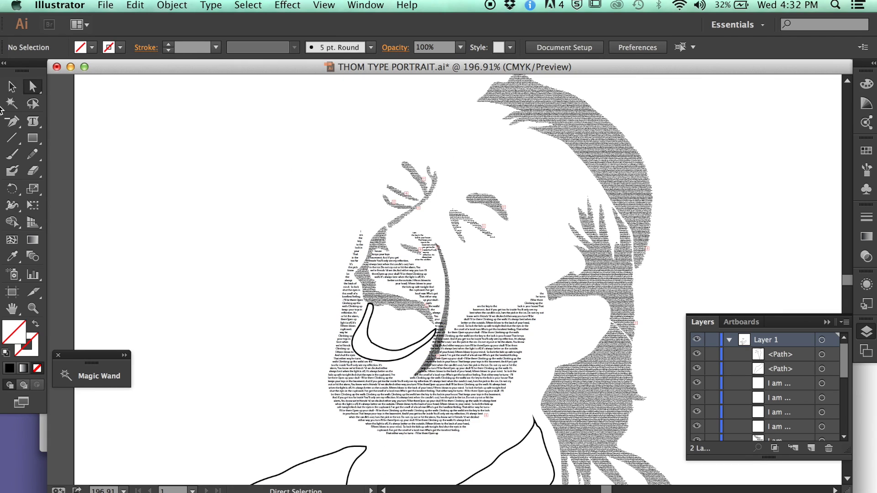
- Fill the lower lip shape with lyric text and zoom back out
key("v")
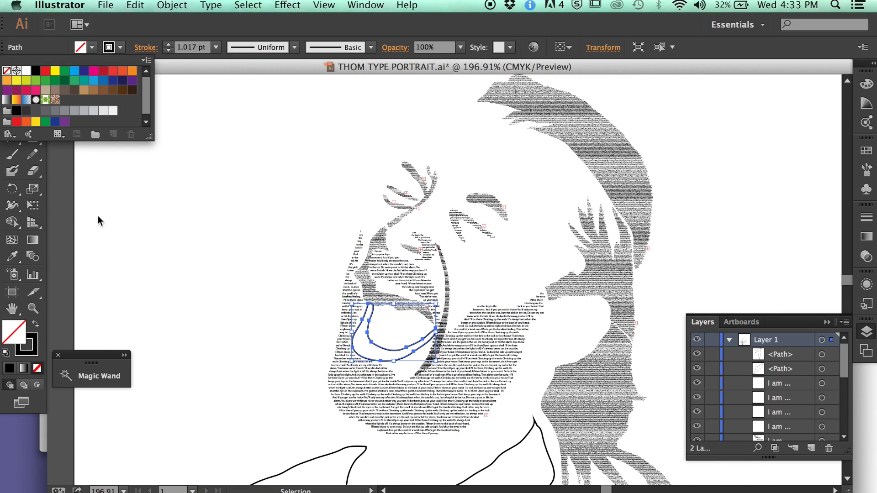
key("t")
scroll(208, 247, "down", 3)
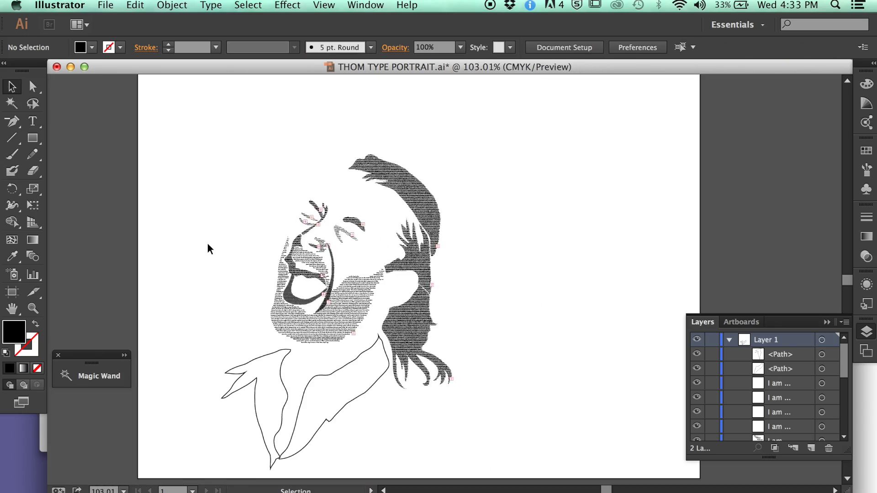
scroll(463, 366, "up", 5)
scroll(463, 366, "up", 2)
left_click(457, 397)
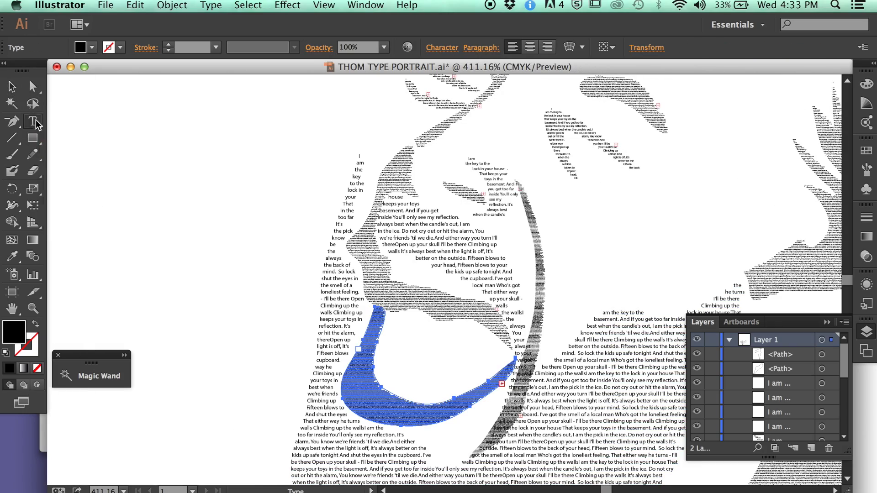
key("Escape")
scroll(251, 222, "down", 3)
key("v")
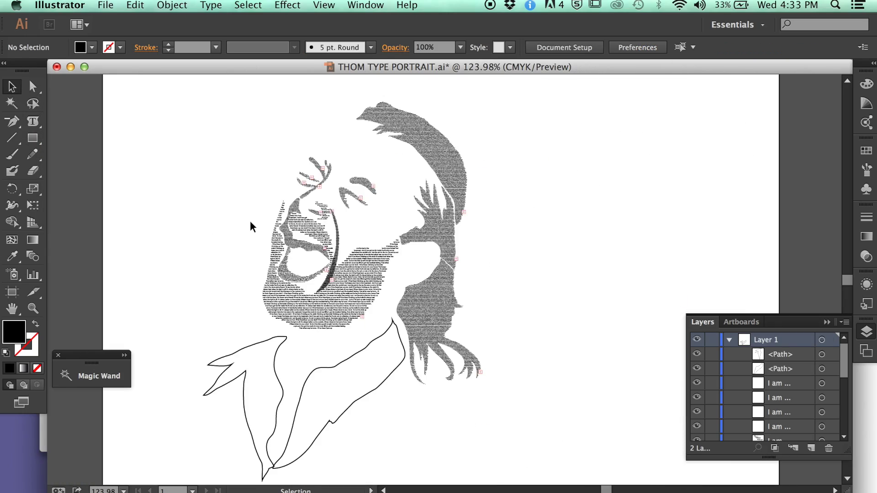
- Fill the right collar flap with 4 pt lyric text
left_click(333, 362)
key("t")
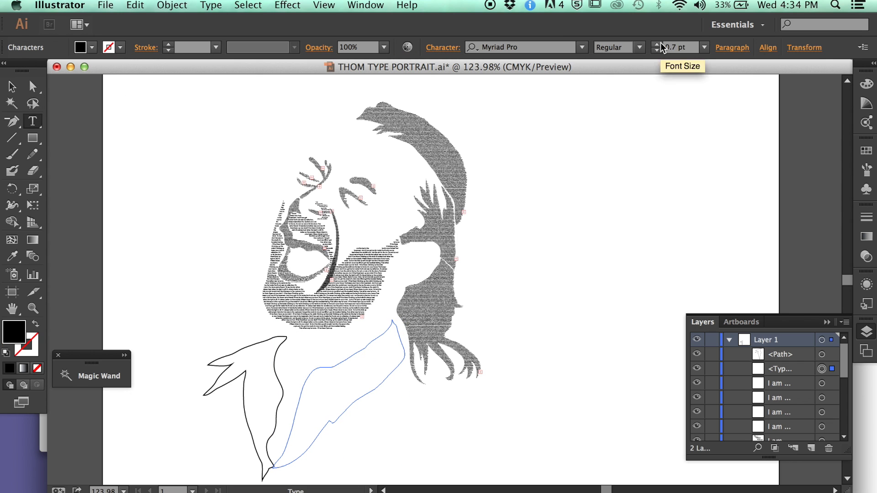
left_click(656, 44)
key("ctrl+v")
left_click(657, 45)
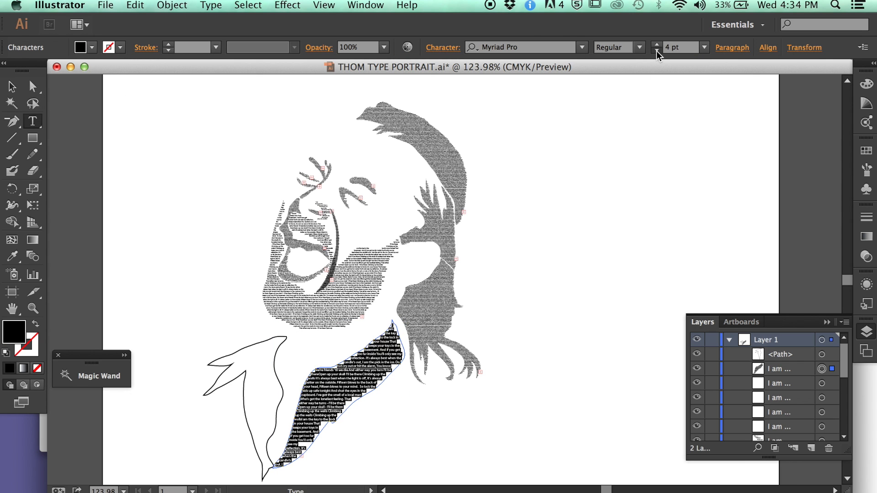
key("Escape")
left_click(242, 396)
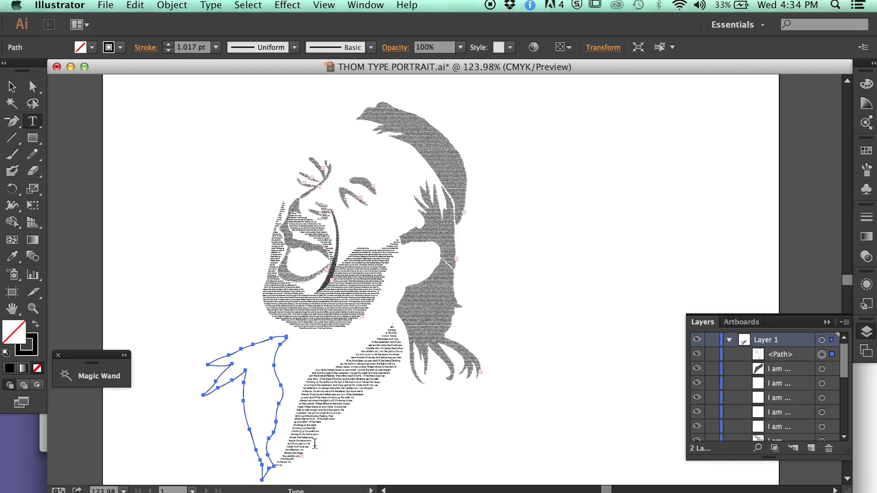
- Fill the left collar flap with enlarged text and zoom out to the full portrait
key("t")
left_click(256, 347)
left_click(656, 44)
key("Escape")
key("ctrl+0")
left_click(147, 231)
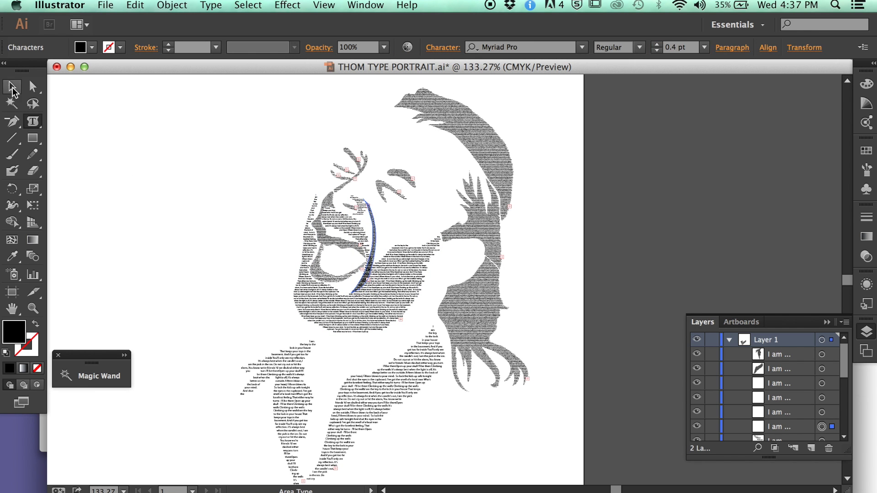
left_click(328, 211)
key("Escape")
left_click(160, 186)
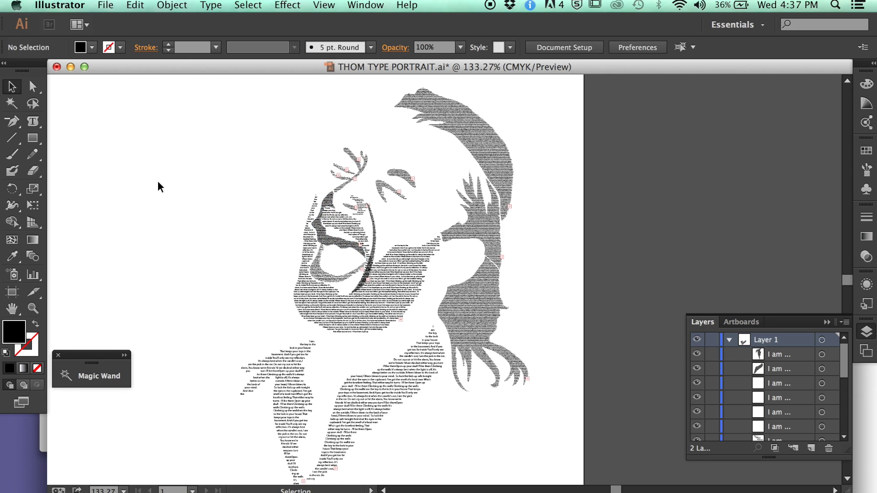
double_click(401, 178)
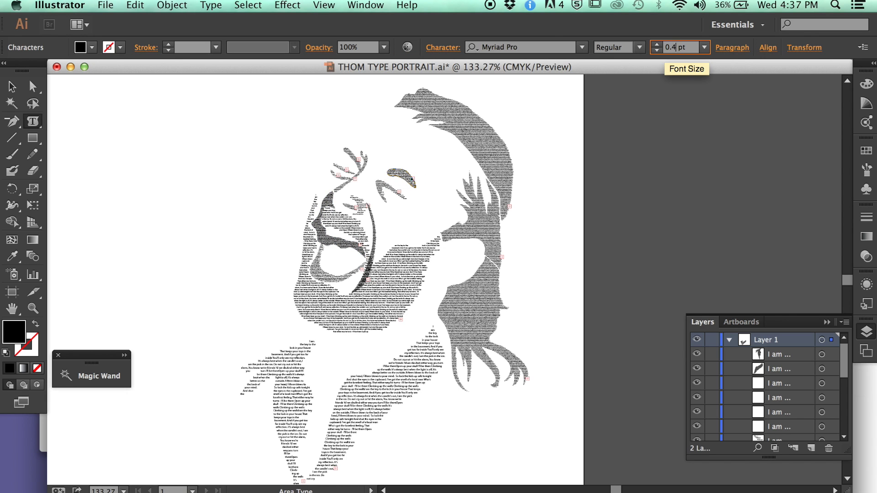
key("Escape")
left_click(350, 149)
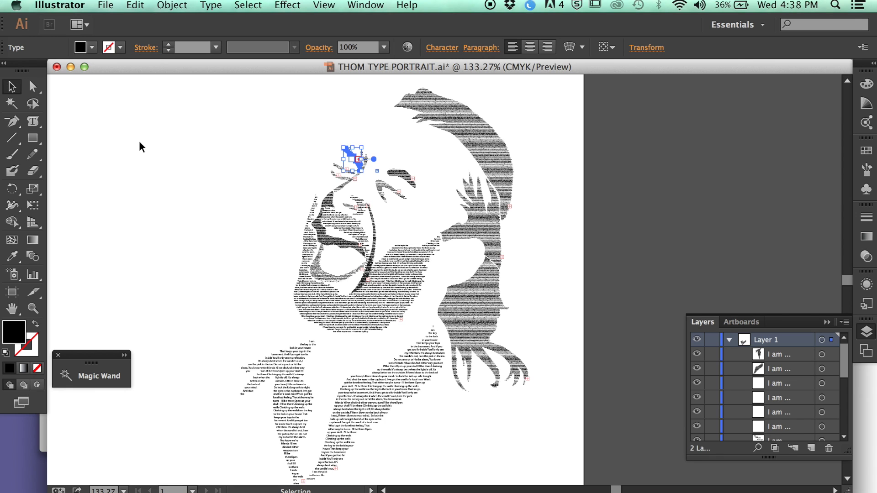
left_click(140, 142)
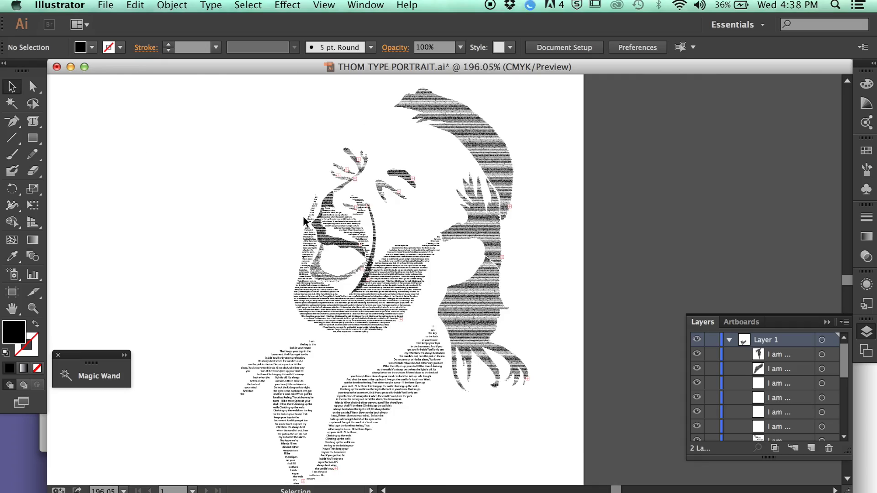
- Drag a corner anchor of the mouth's lyric text shape slightly right to reflow its text
scroll(303, 216, "up", 5)
key("a")
left_click_drag(325, 333, 329, 334)
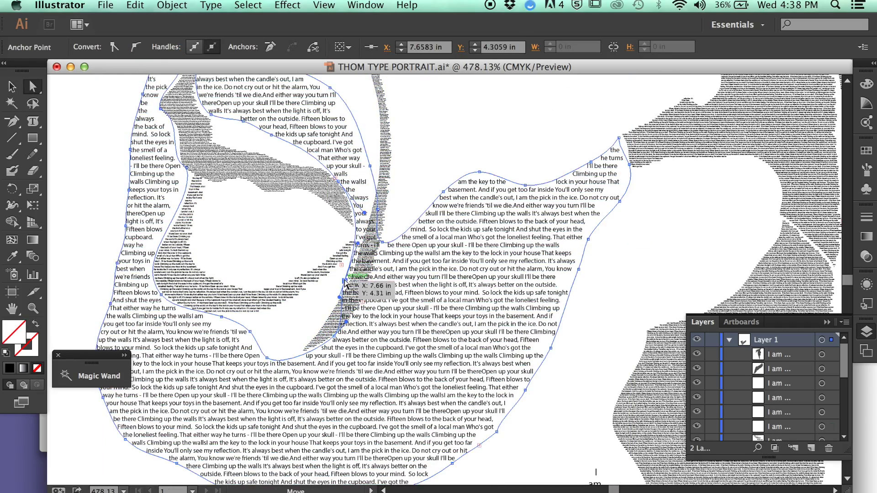
scroll(432, 188, "down", 5)
scroll(491, 227, "down", 10)
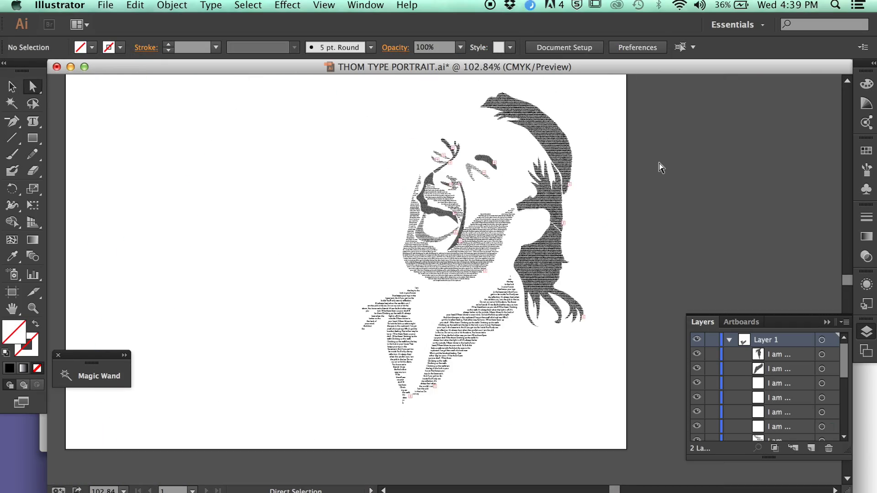
scroll(662, 188, "up", 5)
scroll(411, 320, "down", 5)
scroll(132, 435, "up", 2)
scroll(464, 221, "down", 3)
scroll(464, 221, "up", 4)
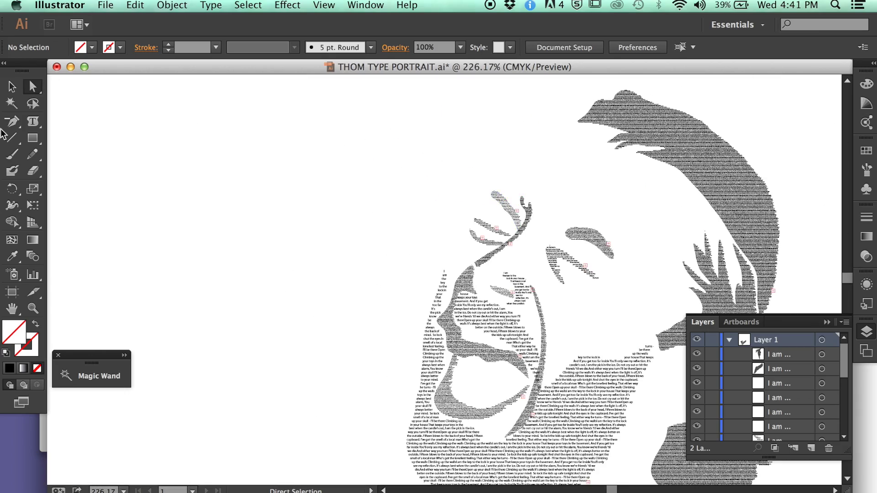
- Select the lyric-filled hair shape, then clear the selection
key("v")
left_click(448, 281)
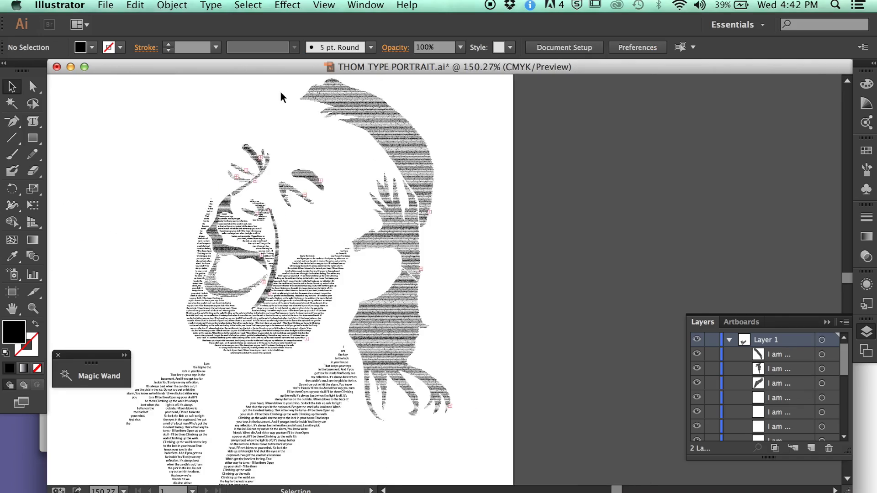
scroll(281, 91, "up", 3)
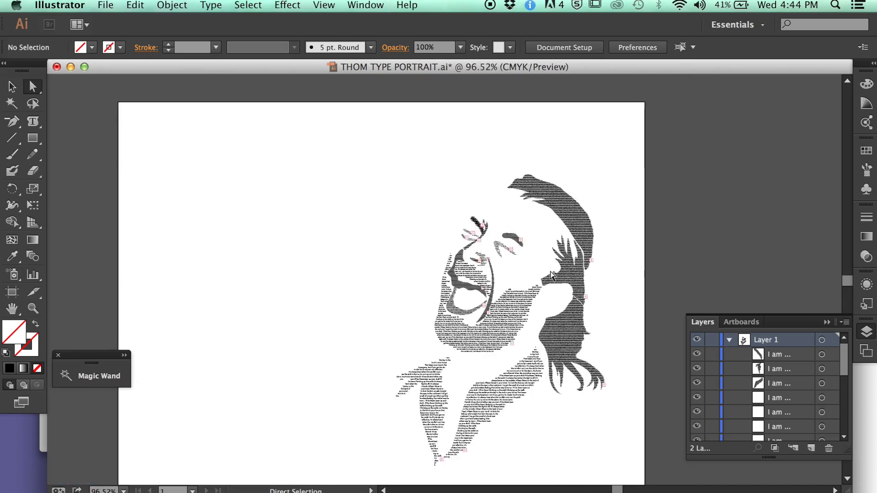
left_click(301, 158)
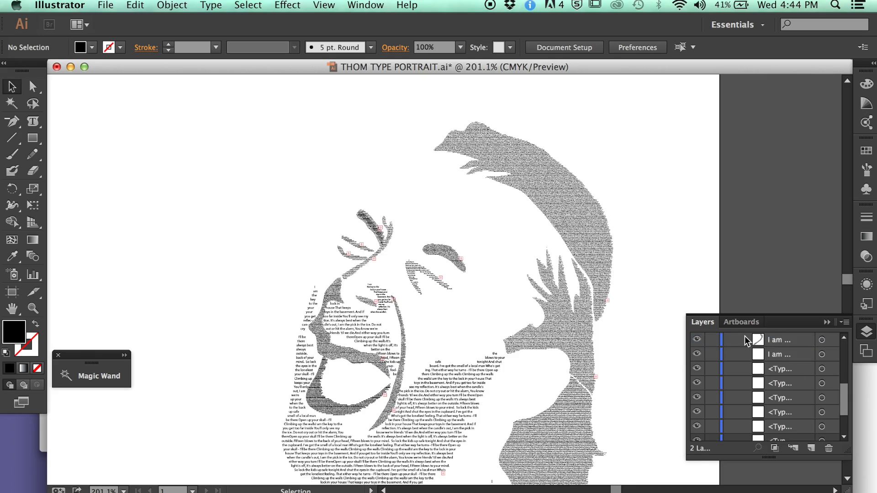
- Reveal the reference photo and trace the forehead profile with a freehand Pencil curve
left_click(697, 434)
key("n")
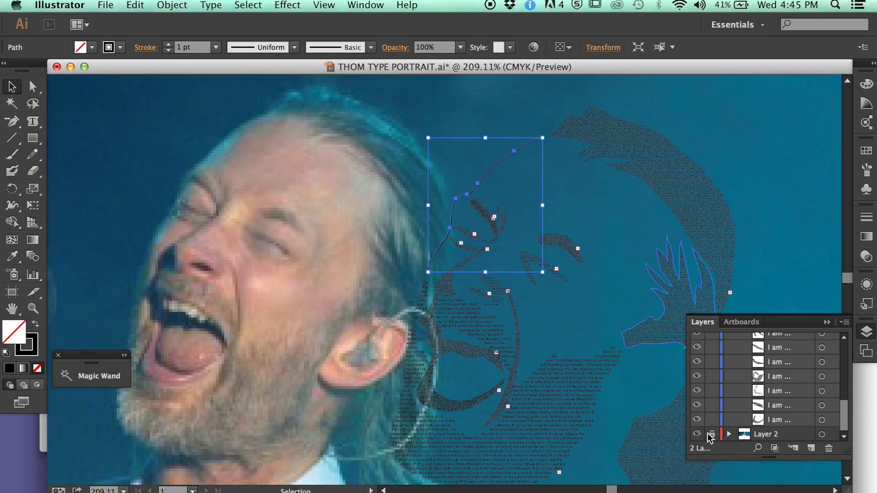
key("ctrl+minus")
key("ctrl+minus")
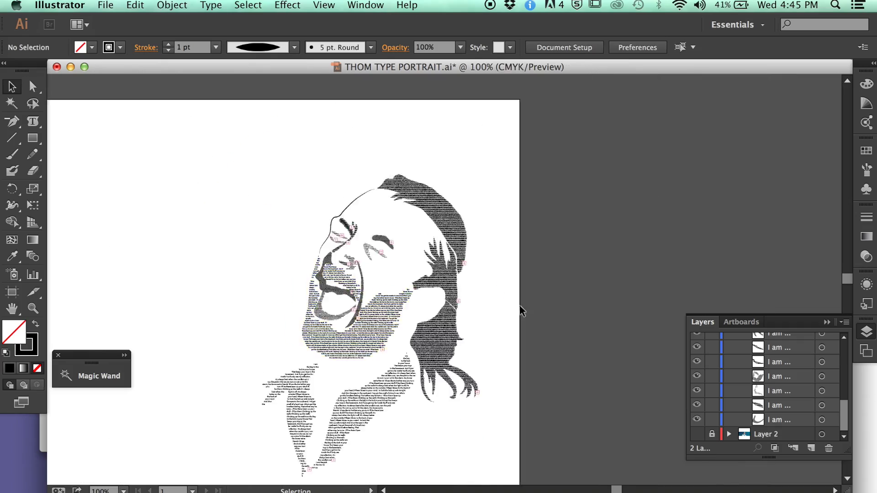
scroll(403, 140, "up", 5)
scroll(404, 139, "up", 3)
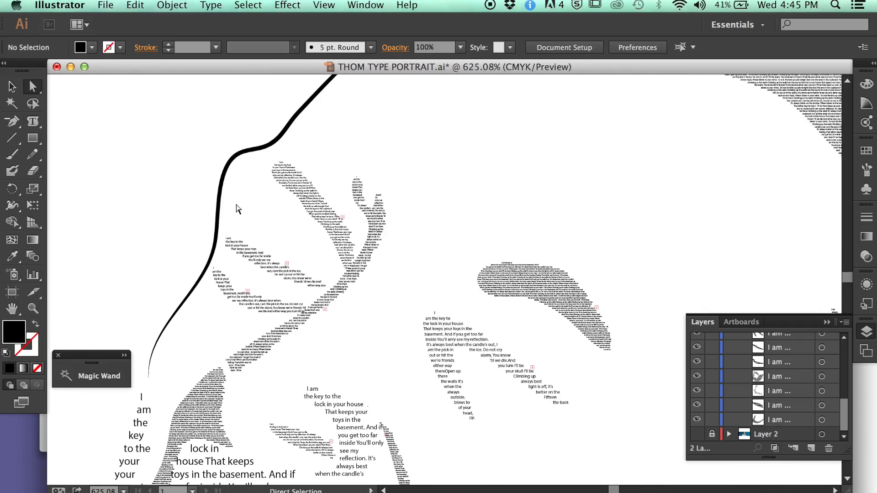
- Reshape the eyebrow text shape by moving one anchor and adjusting its outline curve
key("a")
left_click(315, 215)
left_click_drag(314, 215, 353, 196)
left_click(368, 151)
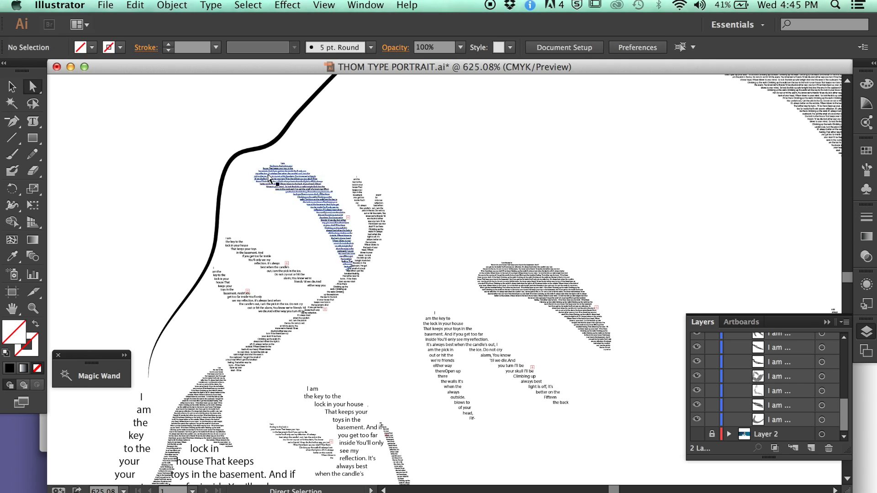
left_click_drag(289, 167, 284, 164)
scroll(412, 183, "down", 5)
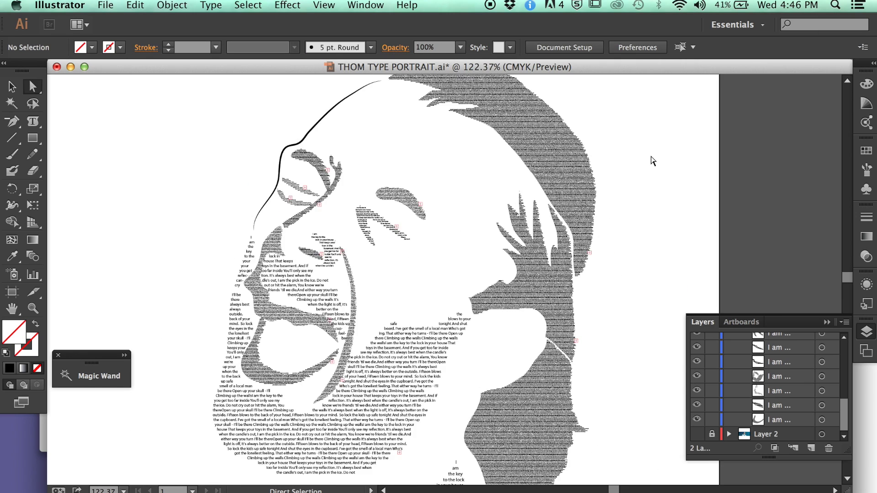
- Select the text shape beside the nose and move one of its anchors
key("t")
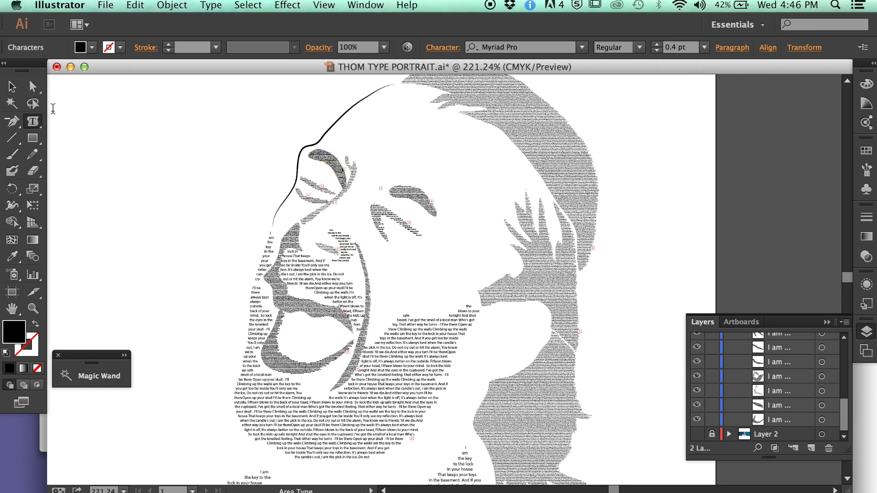
key("Escape")
scroll(133, 172, "down", 3)
scroll(520, 289, "up", 4)
left_click(521, 290)
scroll(521, 290, "up", 4)
key("a")
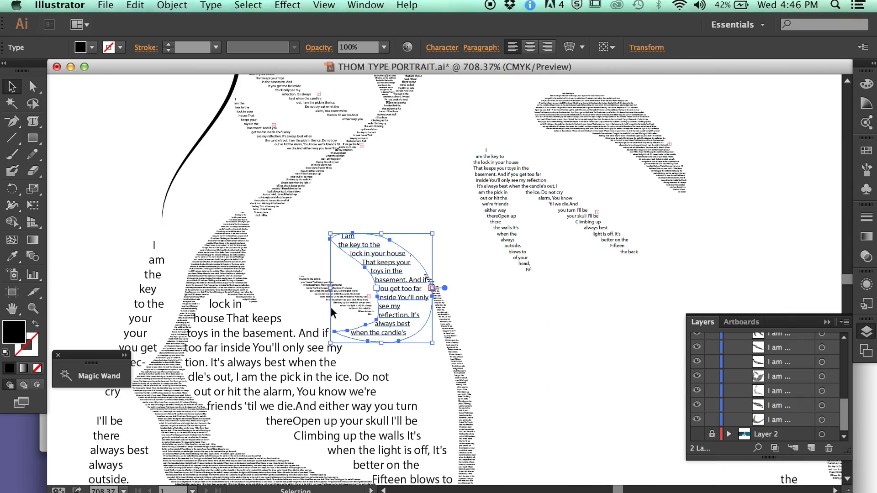
scroll(330, 307, "up", 2)
left_click_drag(322, 207, 325, 209)
- Start Type on a Path lyric text on the forehead curve
scroll(304, 262, "down", 3)
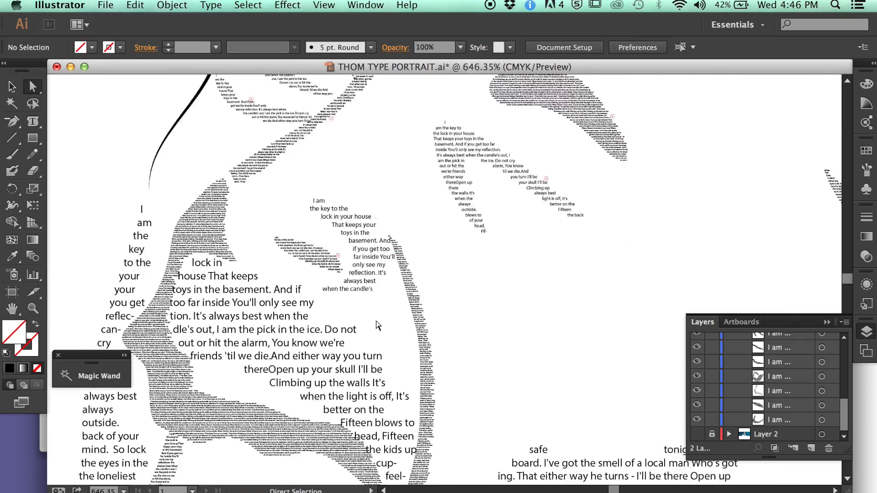
scroll(303, 261, "up", 1)
scroll(390, 319, "down", 5)
scroll(391, 320, "up", 2)
scroll(613, 217, "down", 1)
scroll(360, 135, "up", 2)
scroll(231, 204, "up", 2)
key("v")
key("t")
left_click(266, 295)
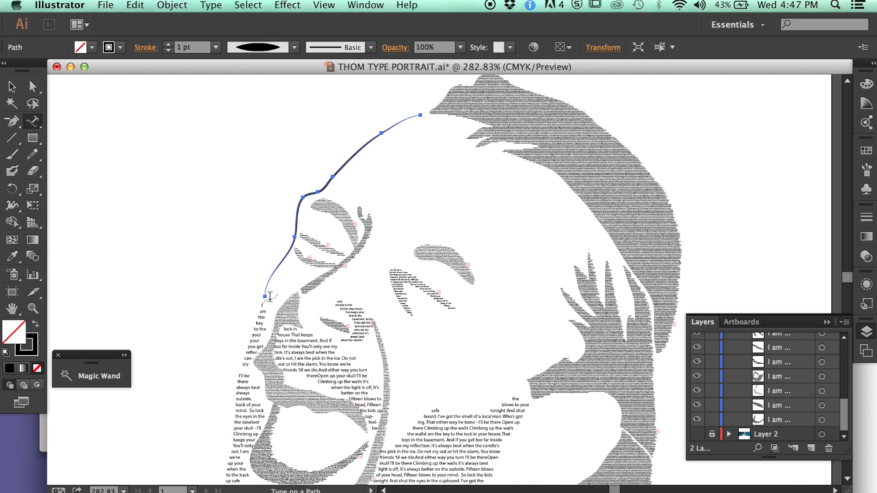
- Finish the forehead path text, then try deleting the curve's end point and undo it
key("Escape")
left_click(318, 156)
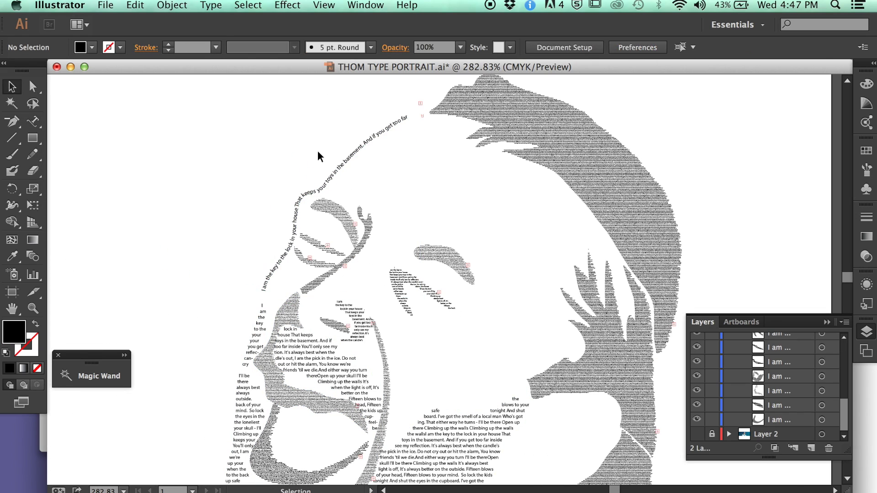
left_click(380, 136)
key("Escape")
key("p")
left_click(421, 116)
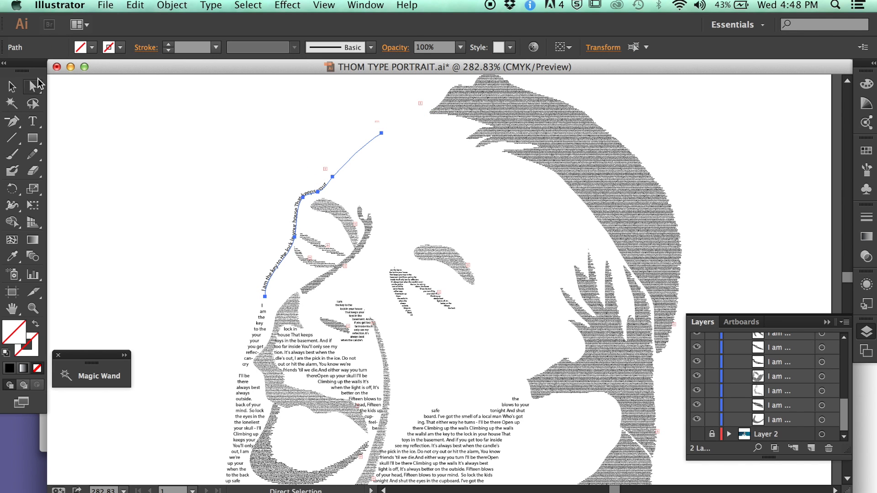
key("ctrl+z")
- Reposition the forehead curve's end point so the lyrics fit along the path
key("p")
mouse_move(395, 124)
left_mouse_down()
mouse_move(397, 161)
mouse_move(254, 137)
mouse_move(164, 149)
mouse_move(491, 160)
left_mouse_up()
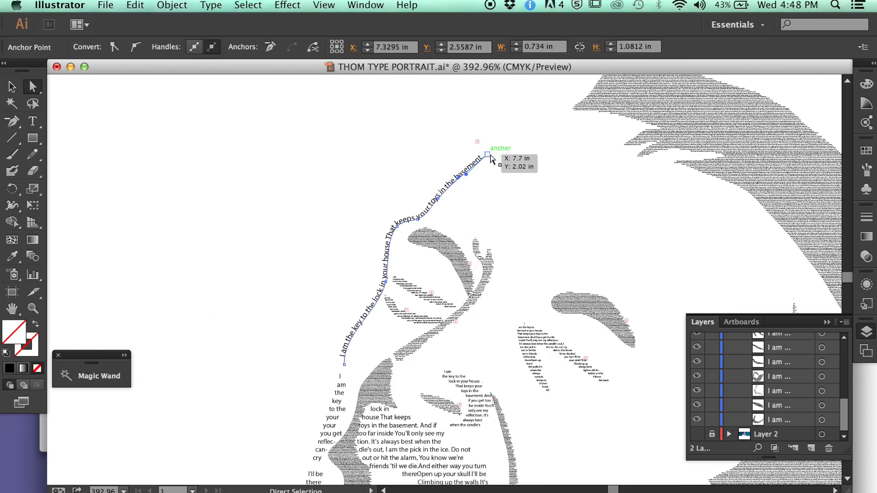
key("t")
mouse_move(557, 124)
left_mouse_down()
mouse_move(298, 131)
mouse_move(355, 133)
left_mouse_up()
key("a")
left_click_drag(420, 141, 429, 141)
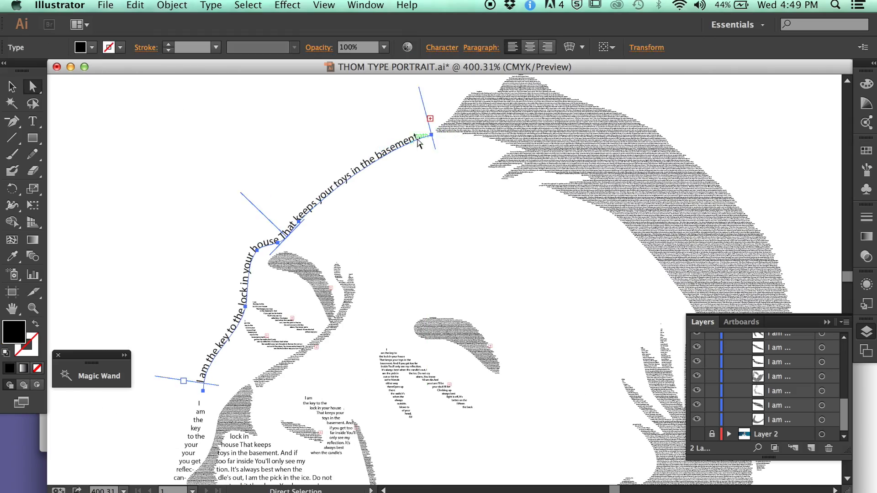
left_click(375, 144)
scroll(362, 132, "down", 3)
scroll(163, 274, "up", 2)
scroll(354, 400, "up", 3)
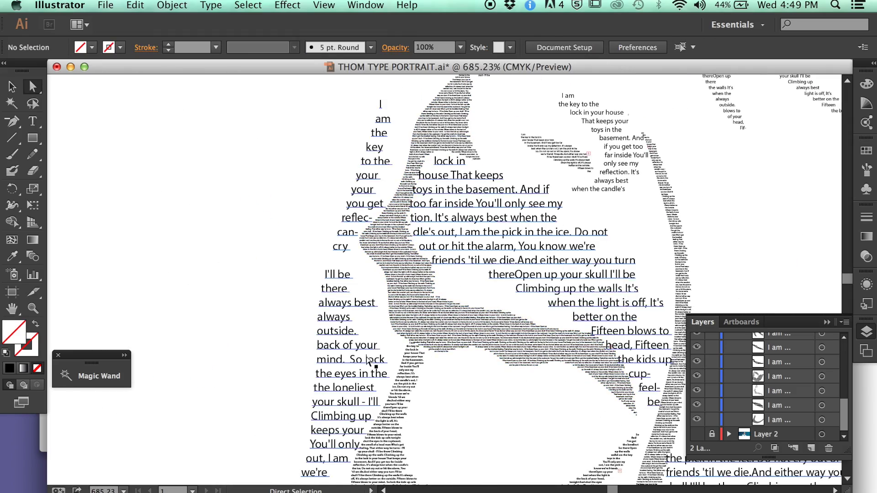
left_click(221, 234)
scroll(221, 235, "down", 3)
scroll(221, 234, "down", 3)
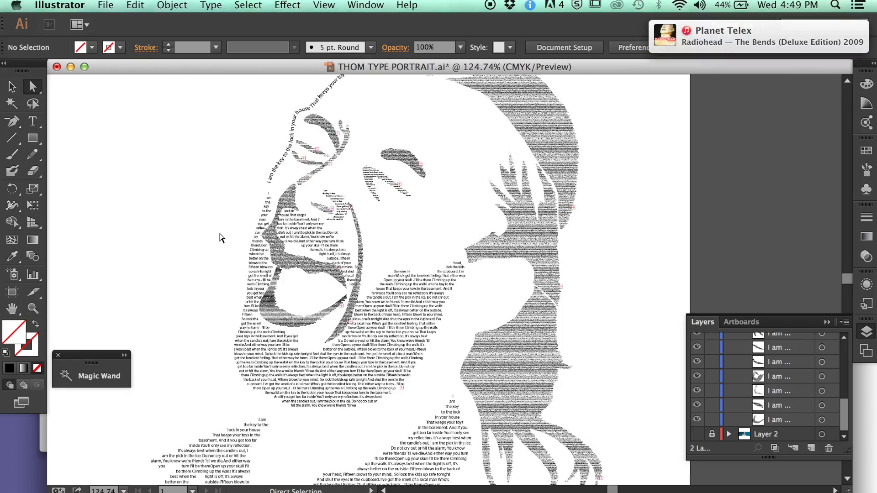
scroll(221, 234, "down", 3)
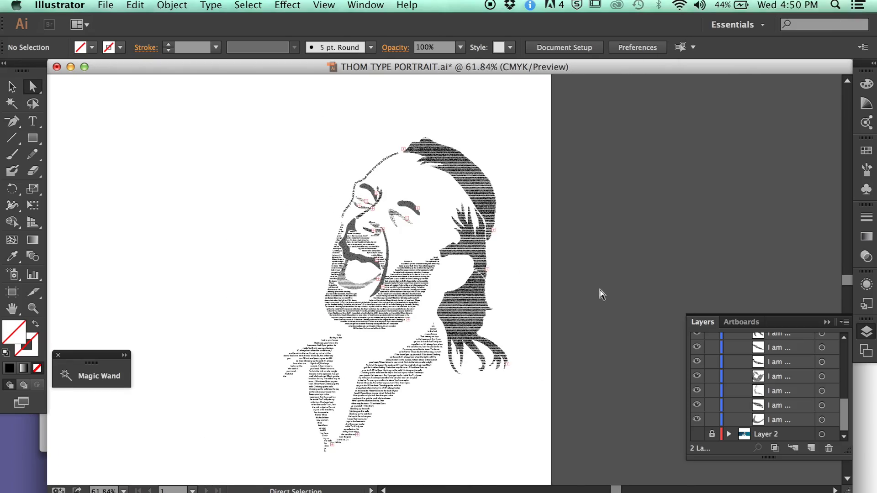